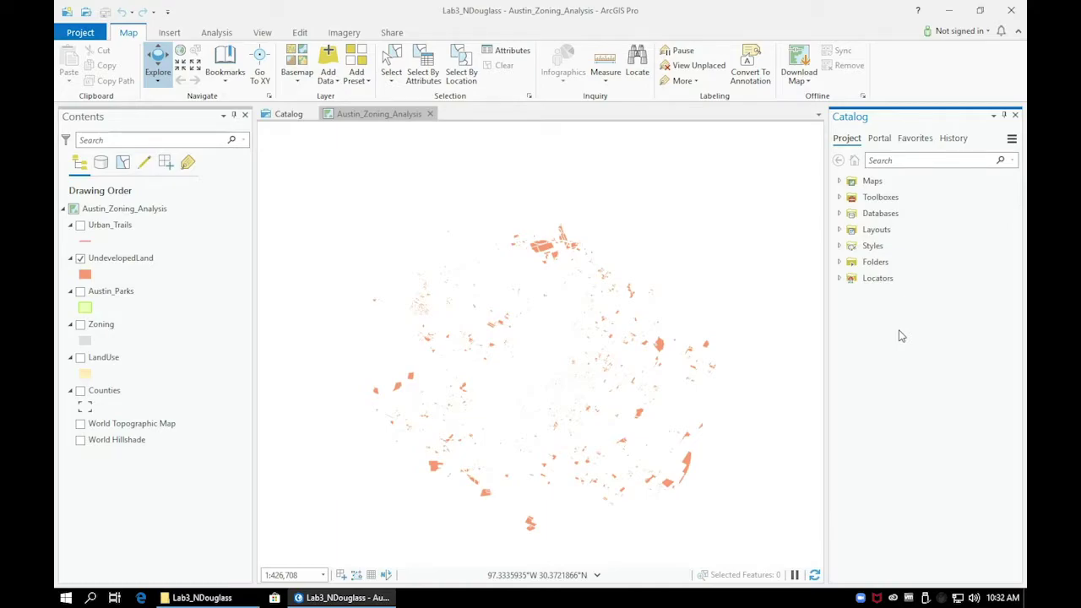
Turn on the Zoning layer so its grey zones show beneath the orange undeveloped parcels
{"action": "left_click", "coordinate": [81, 326]}
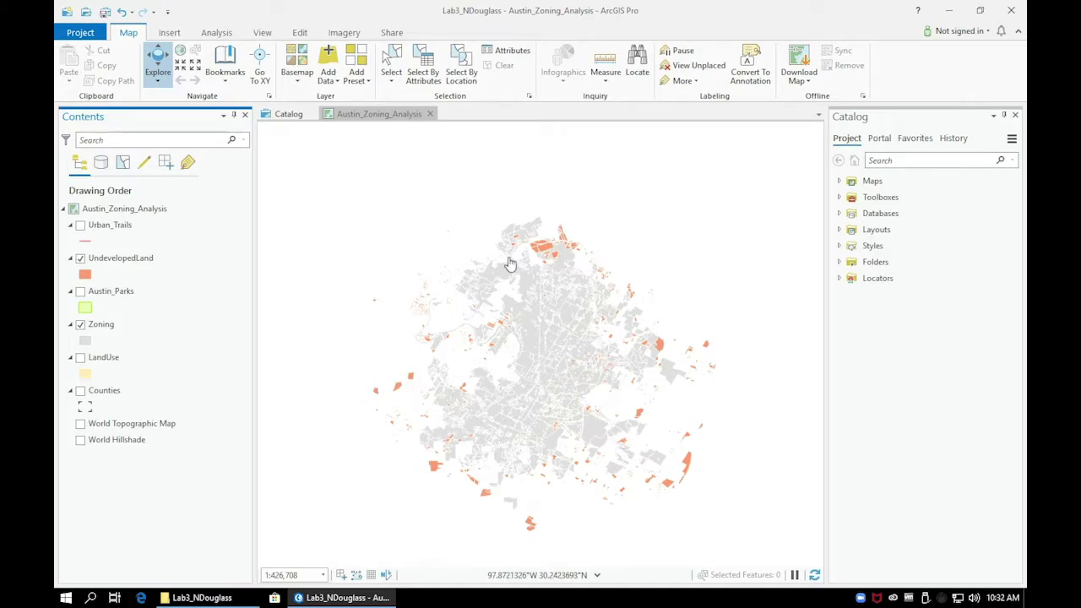
{"action": "left_click", "coordinate": [462, 74]}
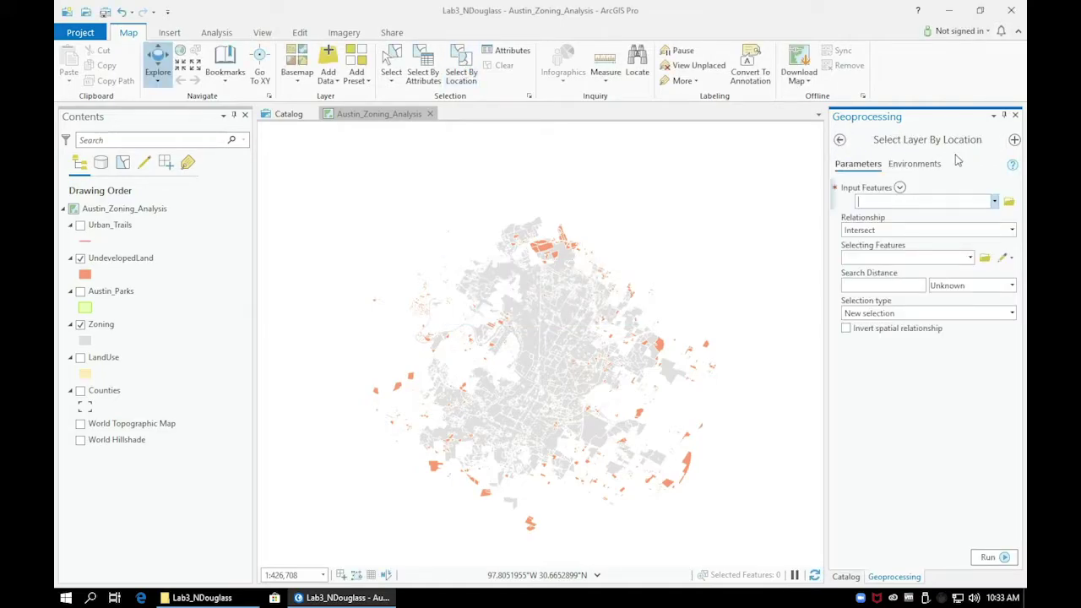
Run a new selection of UndevelopedLand parcels completely within the Zoning layer
{"action": "left_click", "coordinate": [993, 203]}
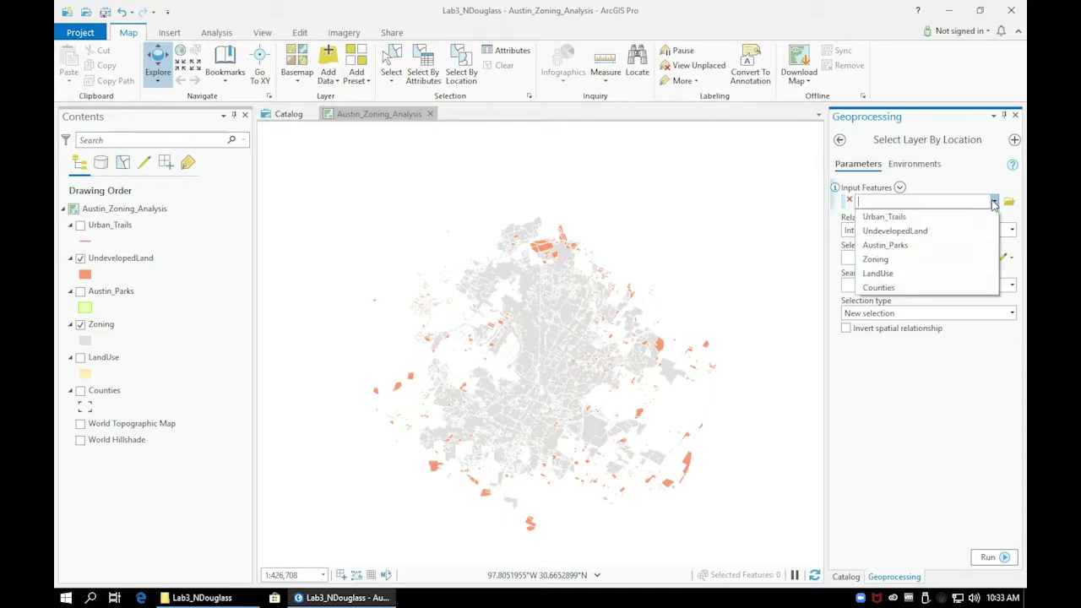
{"action": "left_click", "coordinate": [962, 231]}
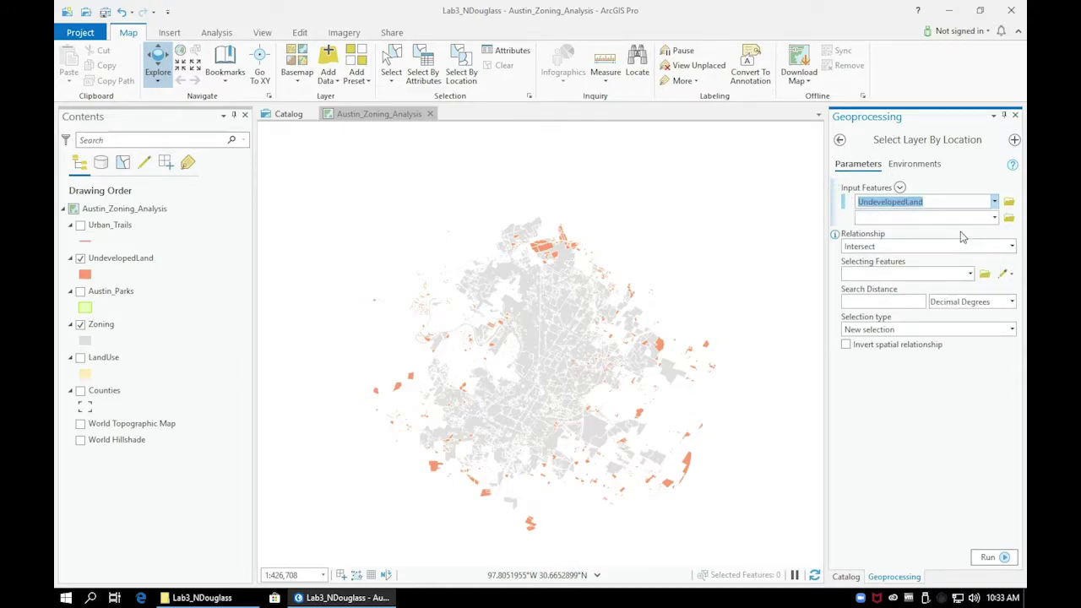
{"action": "left_click", "coordinate": [1011, 247]}
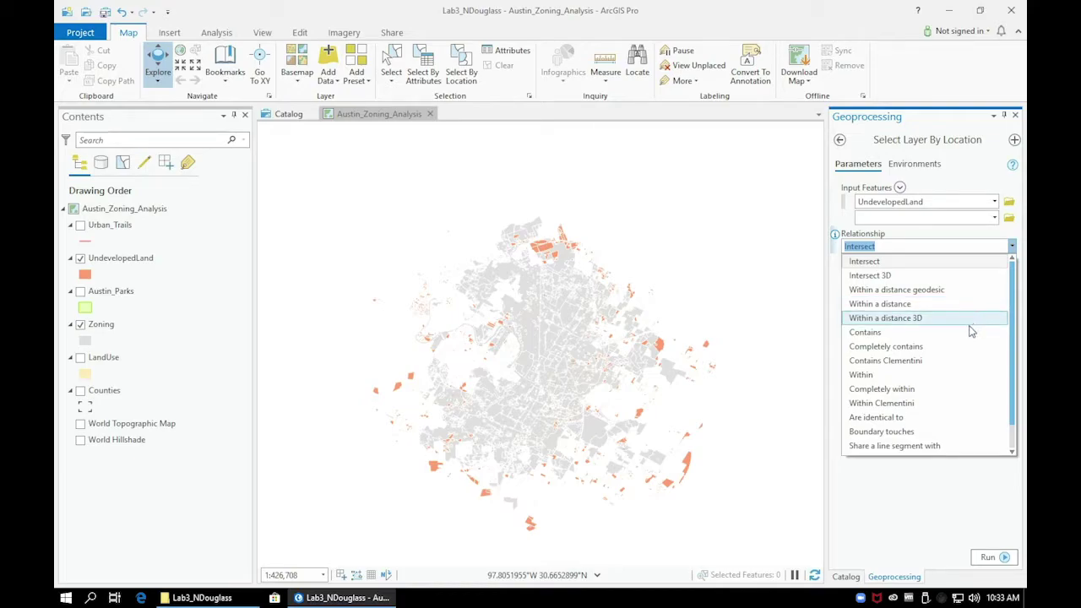
{"action": "left_click", "coordinate": [928, 388]}
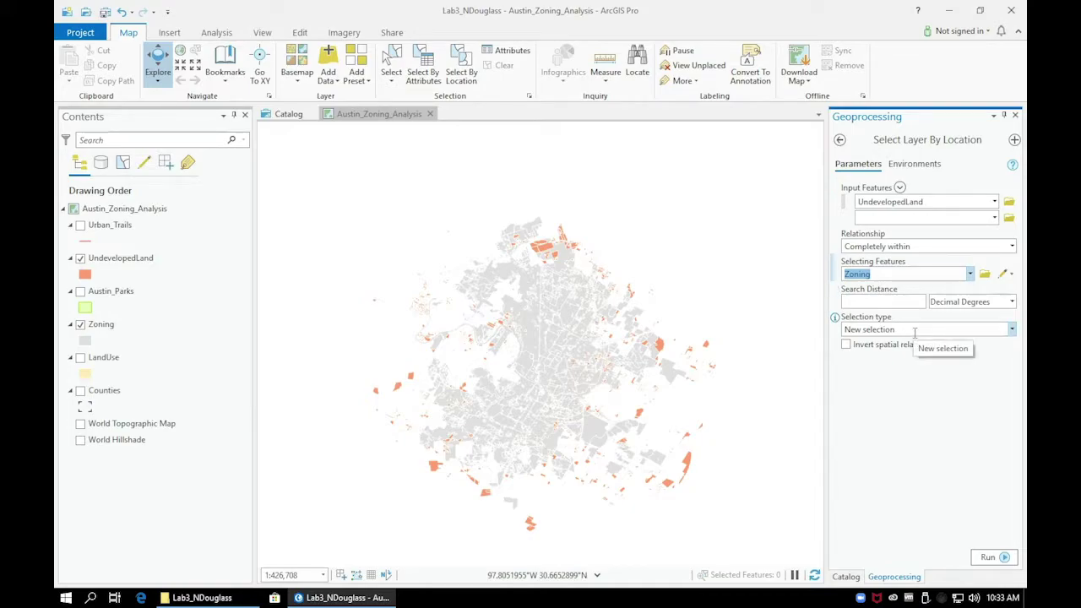
{"action": "left_click", "coordinate": [920, 409]}
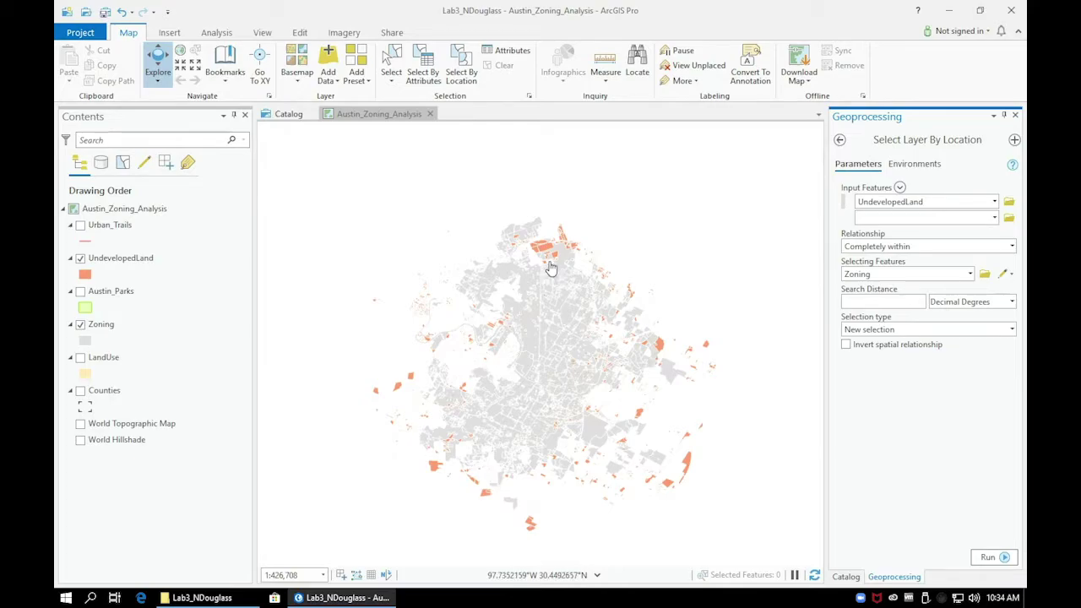
{"action": "scroll", "coordinate": [549, 269], "scroll_direction": "up", "scroll_amount": 4}
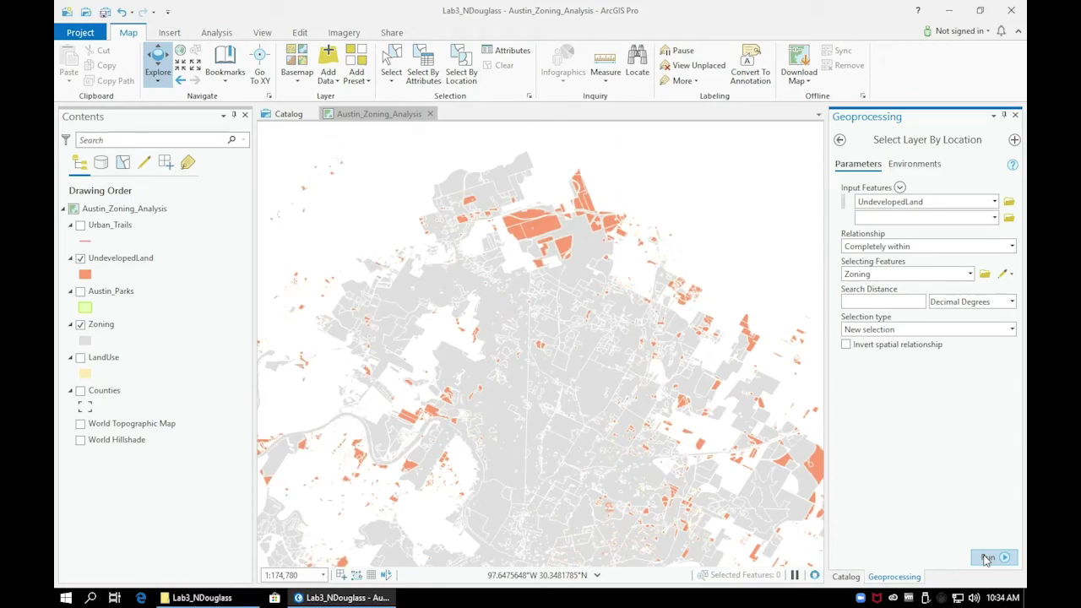
{"action": "left_click", "coordinate": [986, 560]}
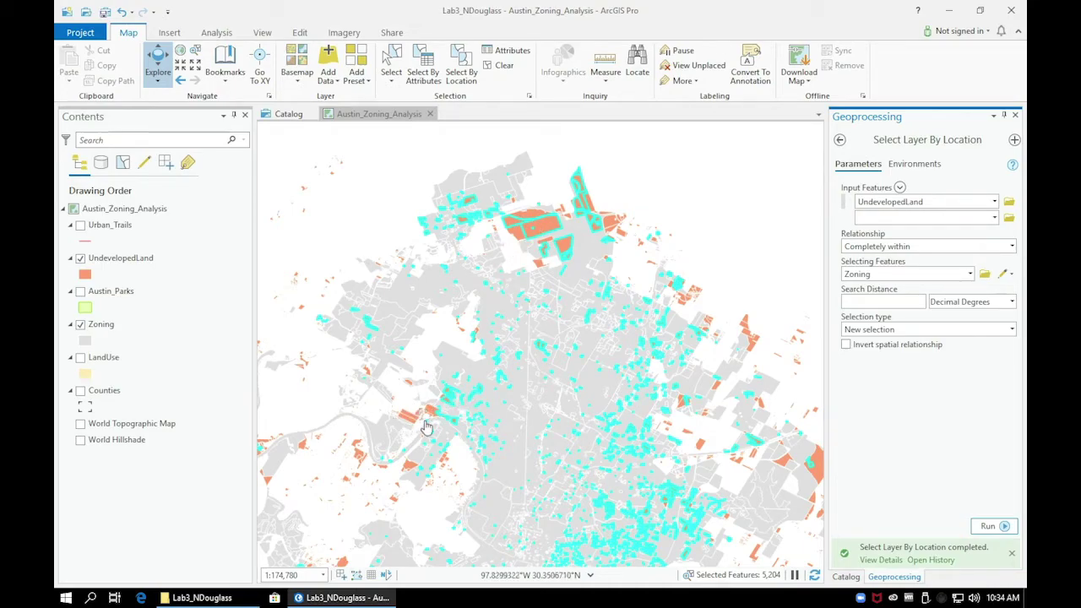
Open the UndevelopedLand attribute table to review the 5,204 selected parcels
{"action": "left_click", "coordinate": [145, 260]}
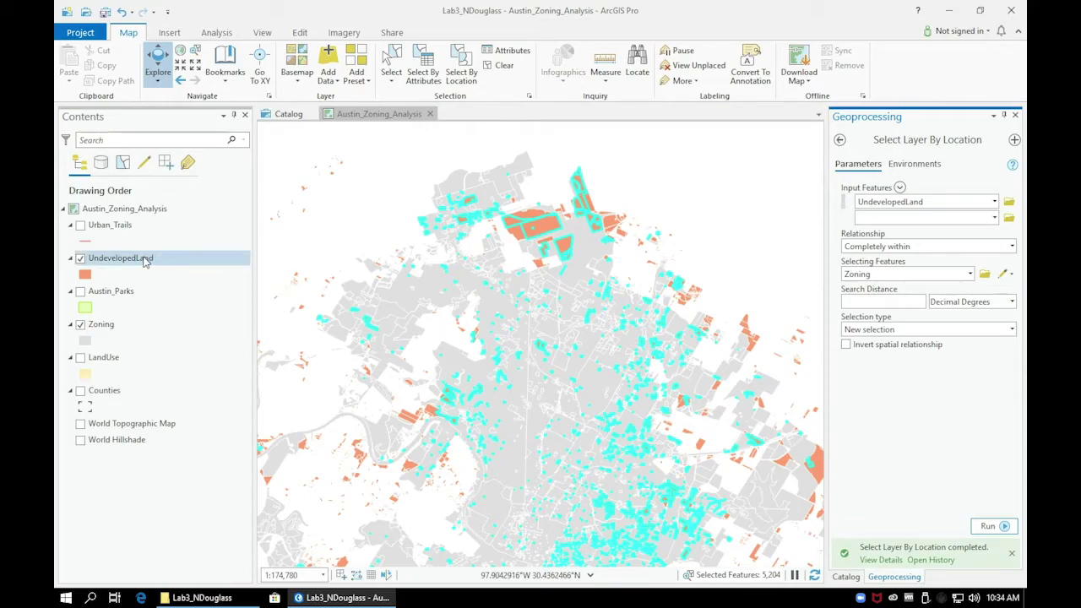
{"action": "right_click", "coordinate": [145, 260]}
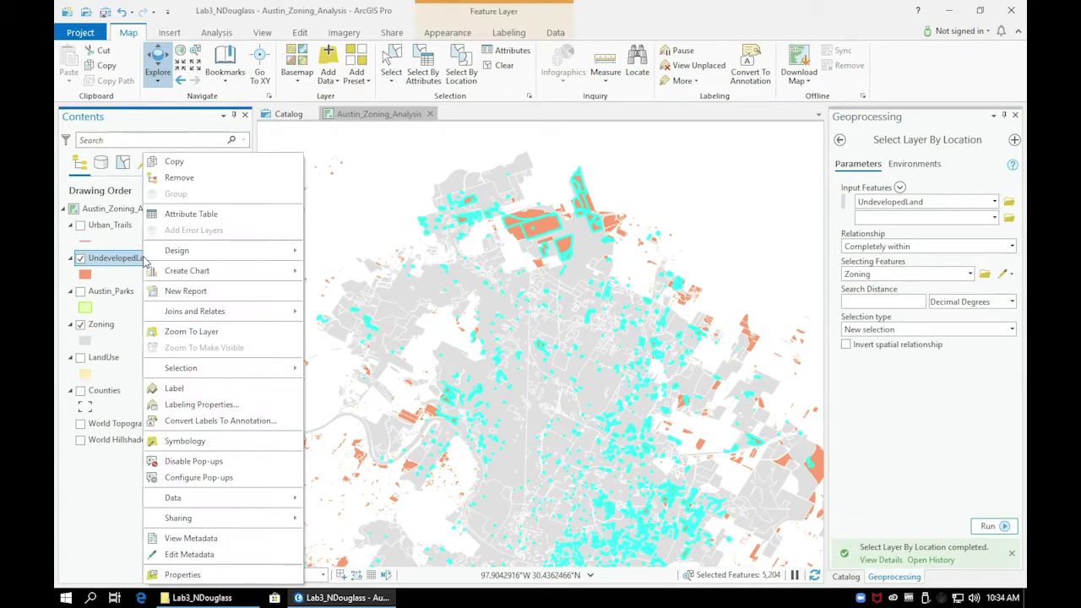
{"action": "left_click", "coordinate": [181, 219]}
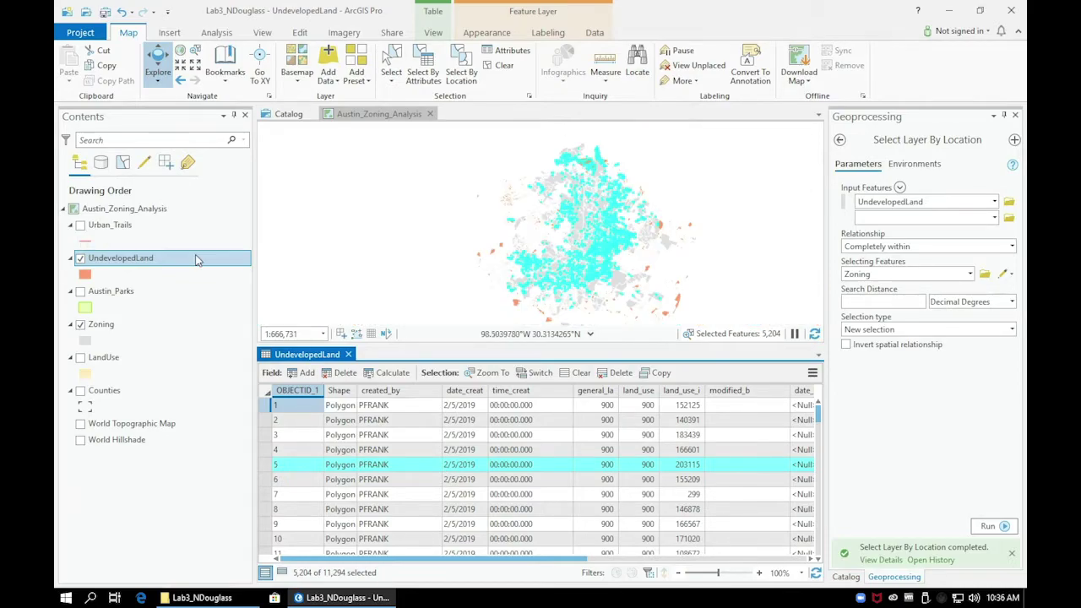
Export the selected parcels as a new CityUndeveloped feature class in the project geodatabase
{"action": "right_click", "coordinate": [157, 263]}
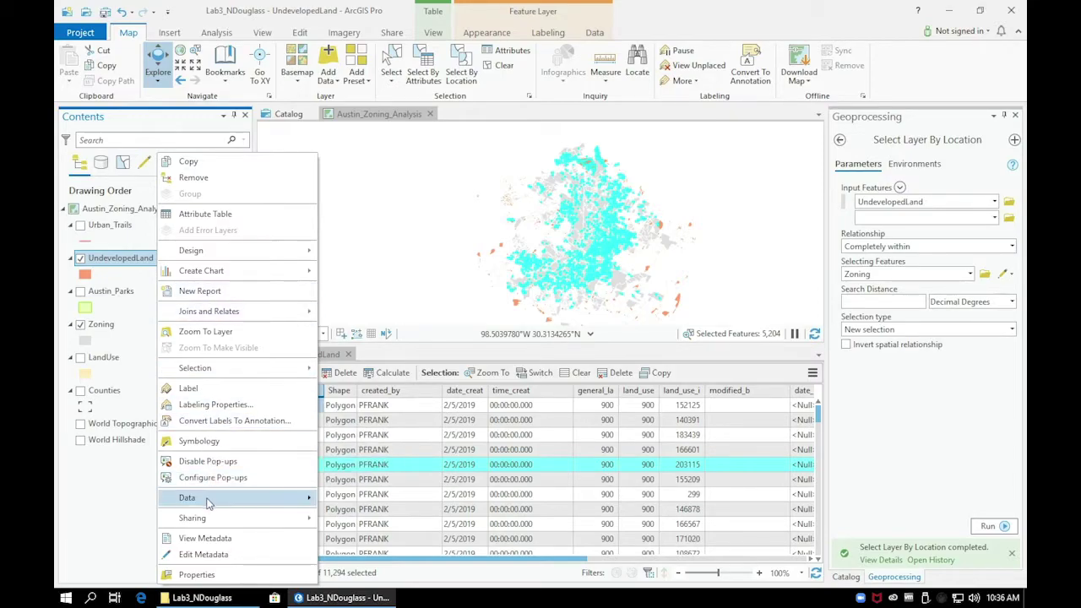
{"action": "mouse_move", "coordinate": [211, 502]}
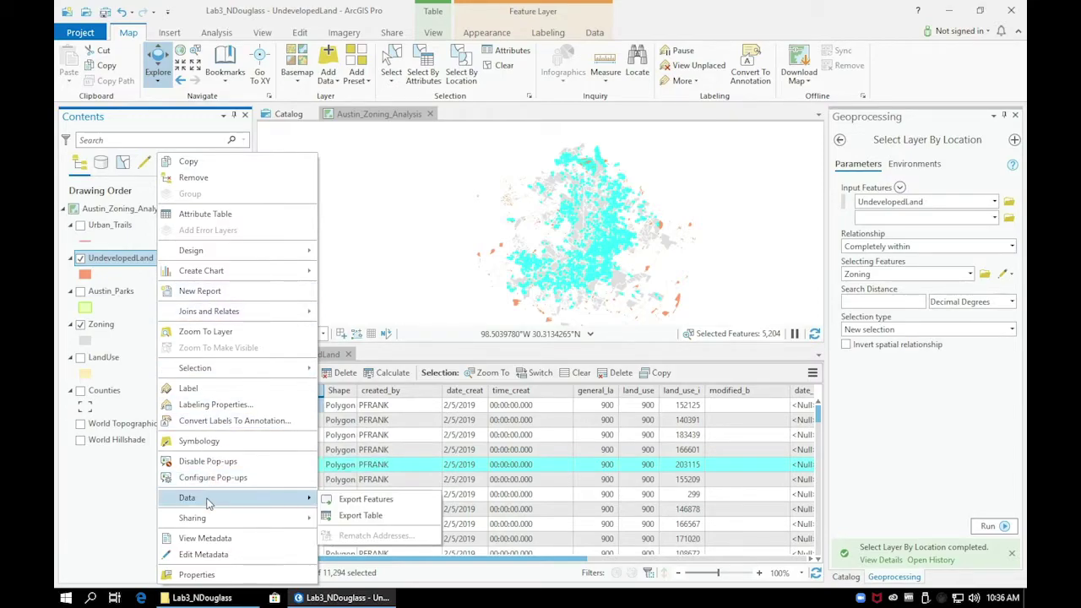
{"action": "left_click", "coordinate": [341, 504]}
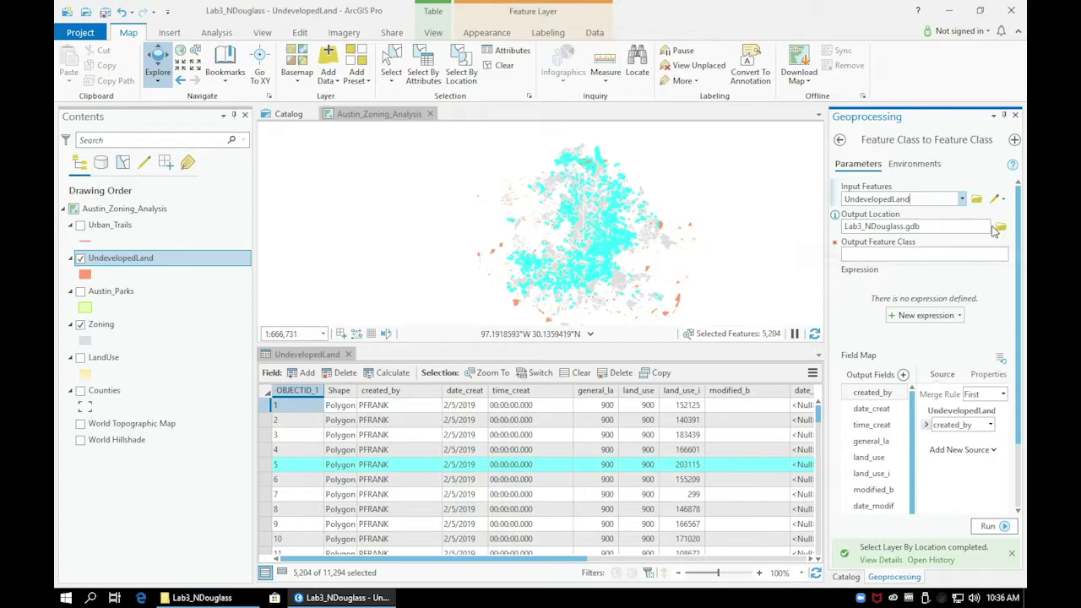
{"action": "left_click", "coordinate": [999, 227]}
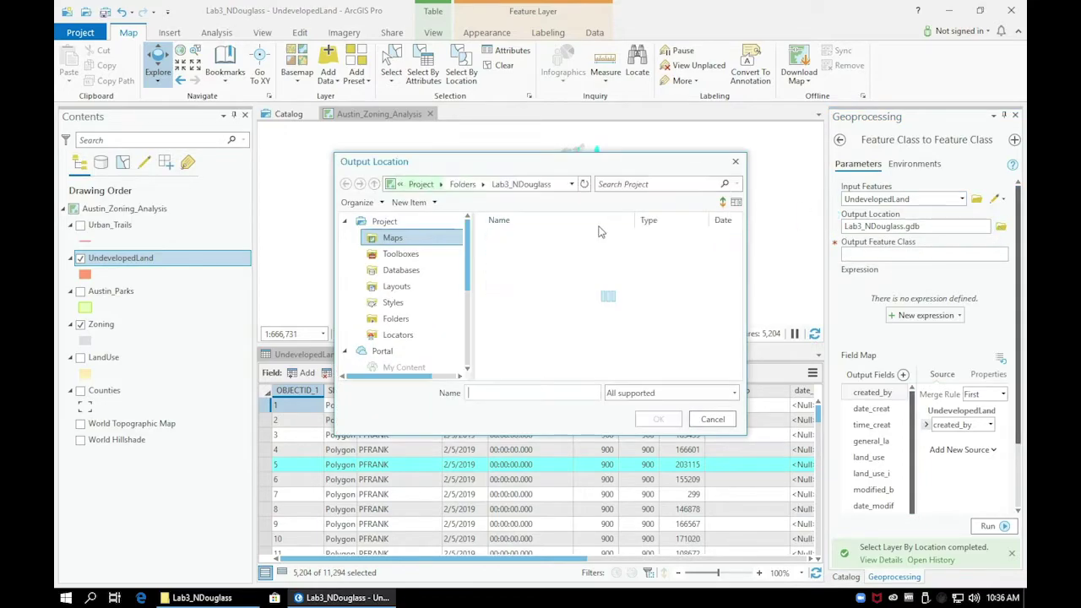
{"action": "double_click", "coordinate": [532, 251]}
{"action": "left_click", "coordinate": [657, 420]}
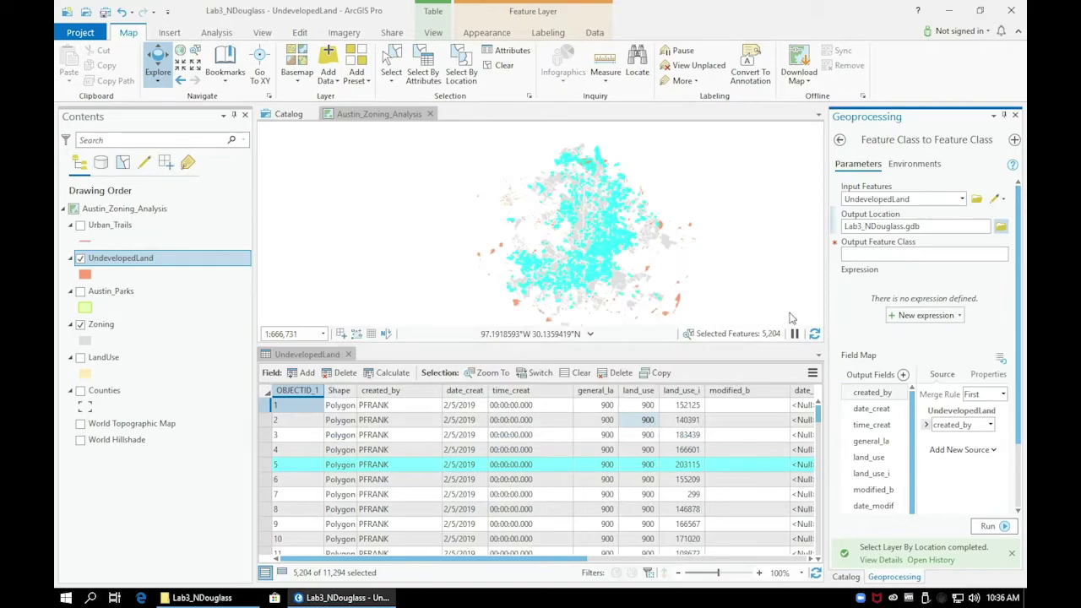
{"action": "left_click", "coordinate": [881, 255]}
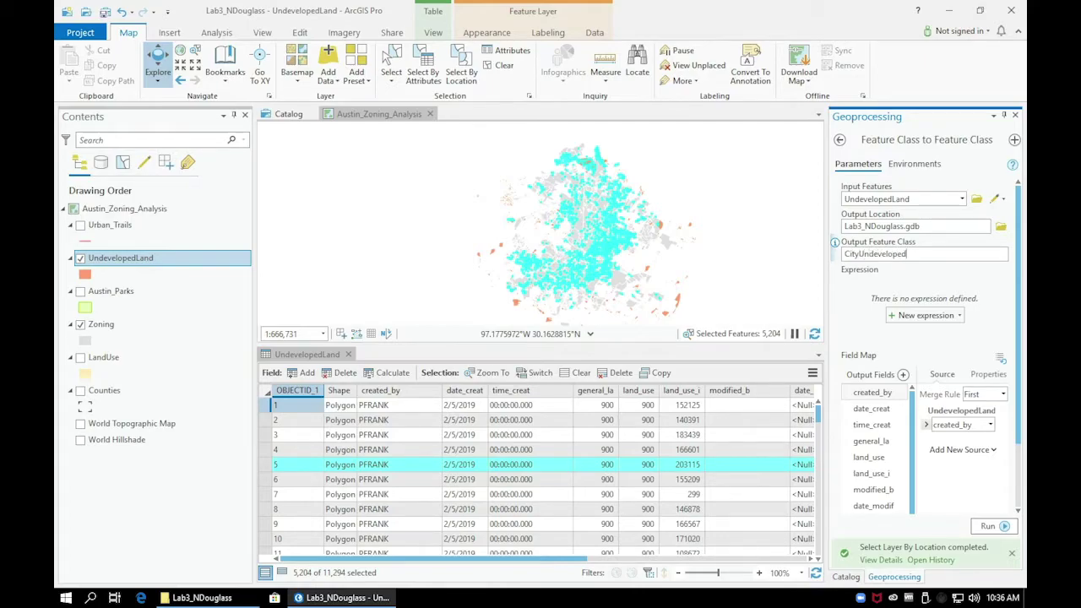
{"action": "left_click", "coordinate": [992, 527]}
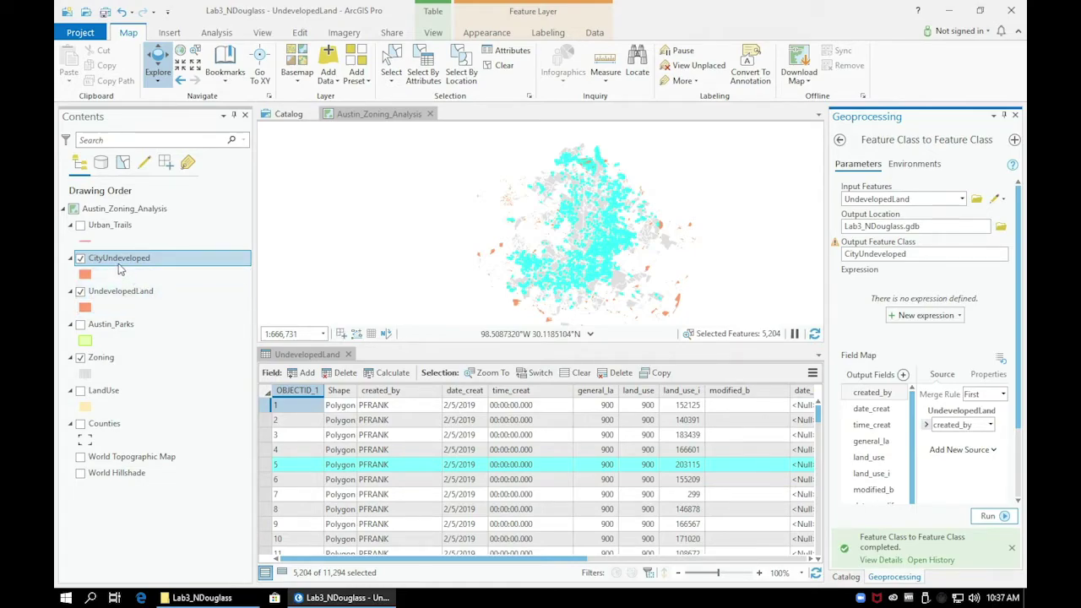
Clear the parcel selection, hide CityUndeveloped, and display UndevelopedLand over Zoning again
{"action": "left_click", "coordinate": [97, 293]}
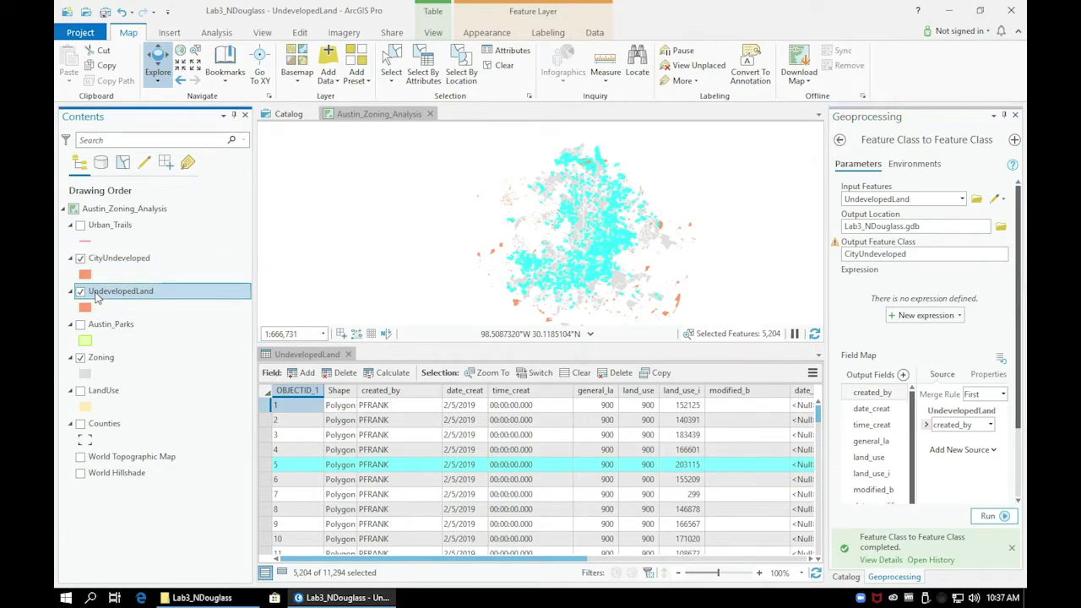
{"action": "left_click", "coordinate": [498, 66]}
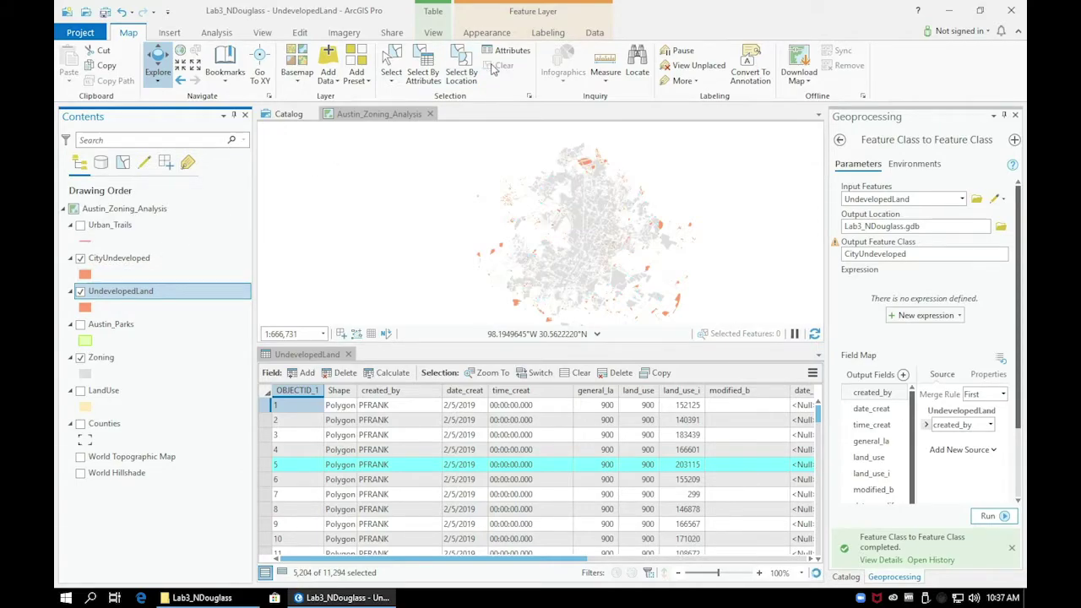
{"action": "left_click", "coordinate": [81, 293]}
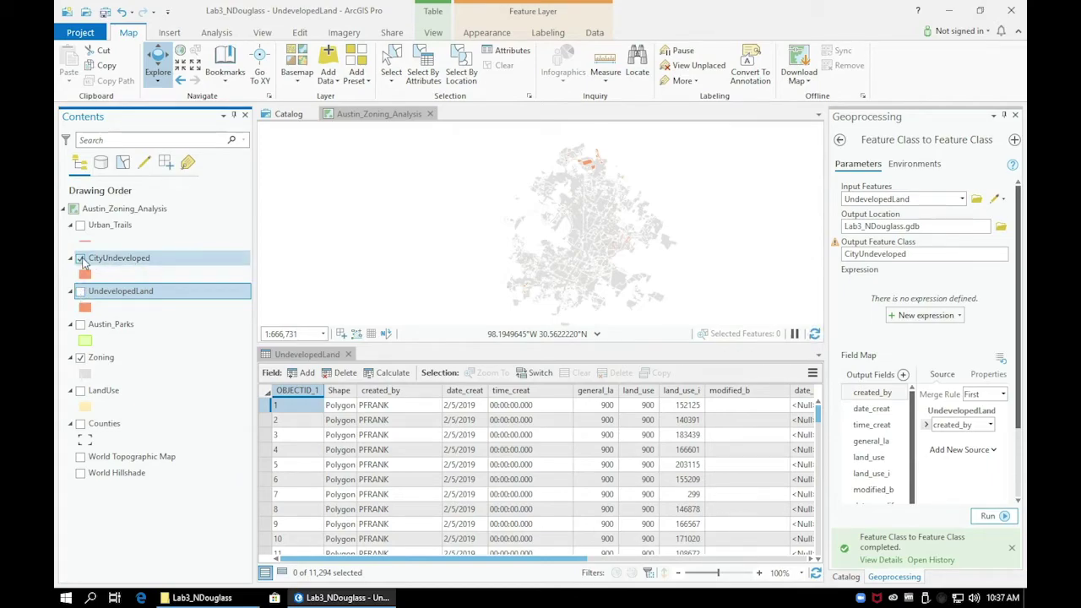
{"action": "left_click", "coordinate": [81, 257]}
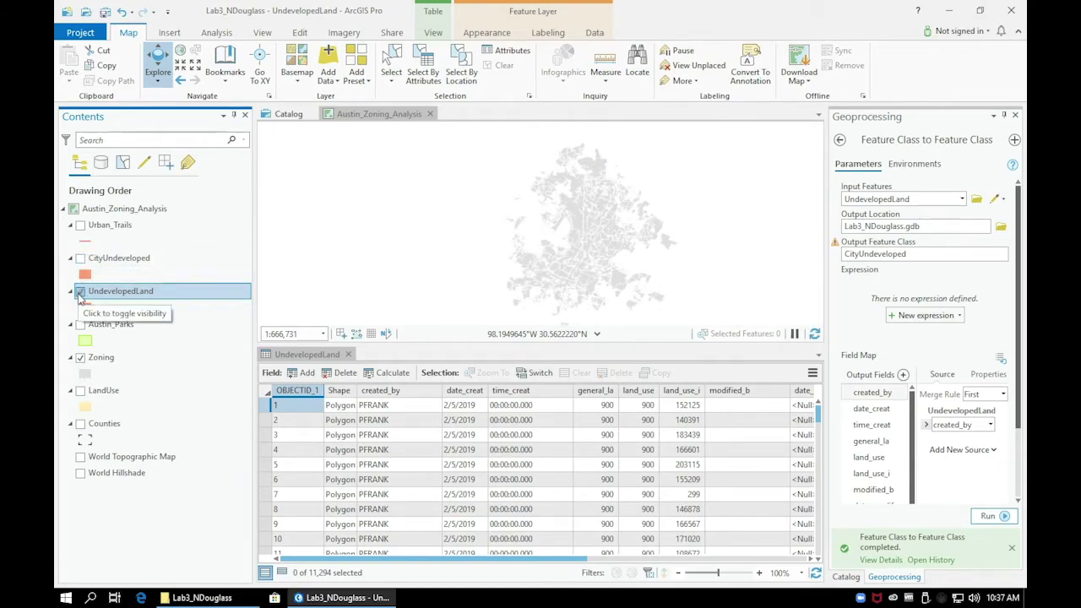
{"action": "left_click", "coordinate": [80, 293]}
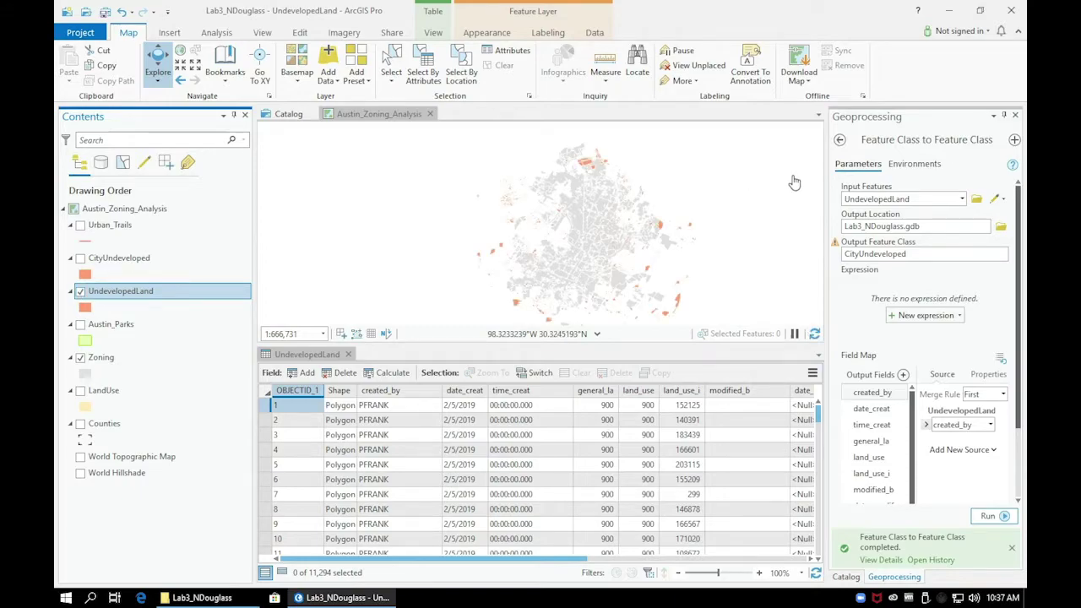
Select UndevelopedLand parcels that intersect Zoning, giving 6,086 of 11,294 selected
{"action": "left_click", "coordinate": [459, 70]}
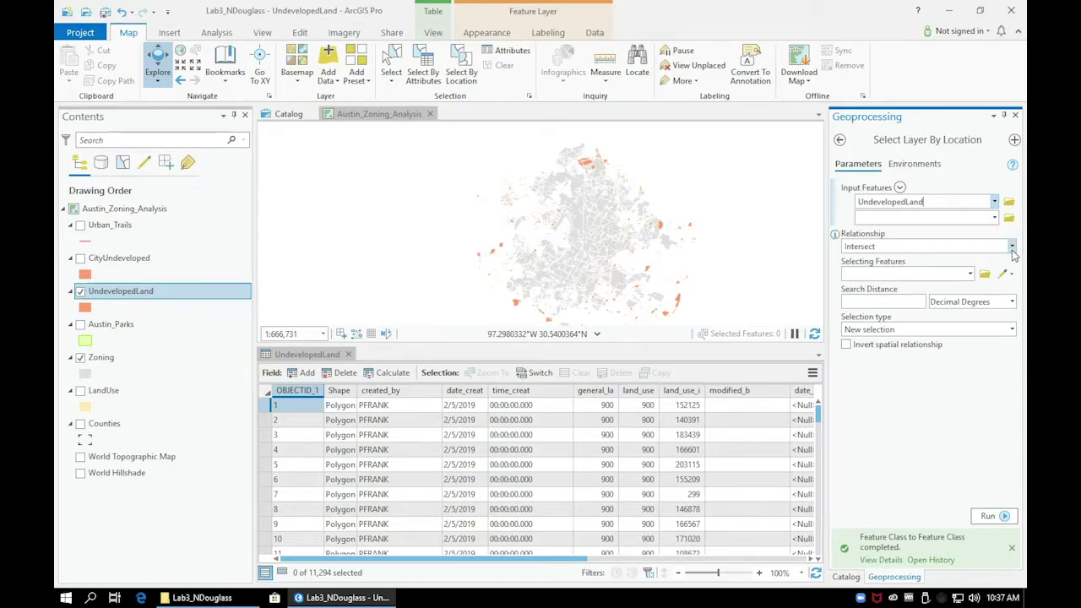
{"action": "left_click", "coordinate": [986, 247]}
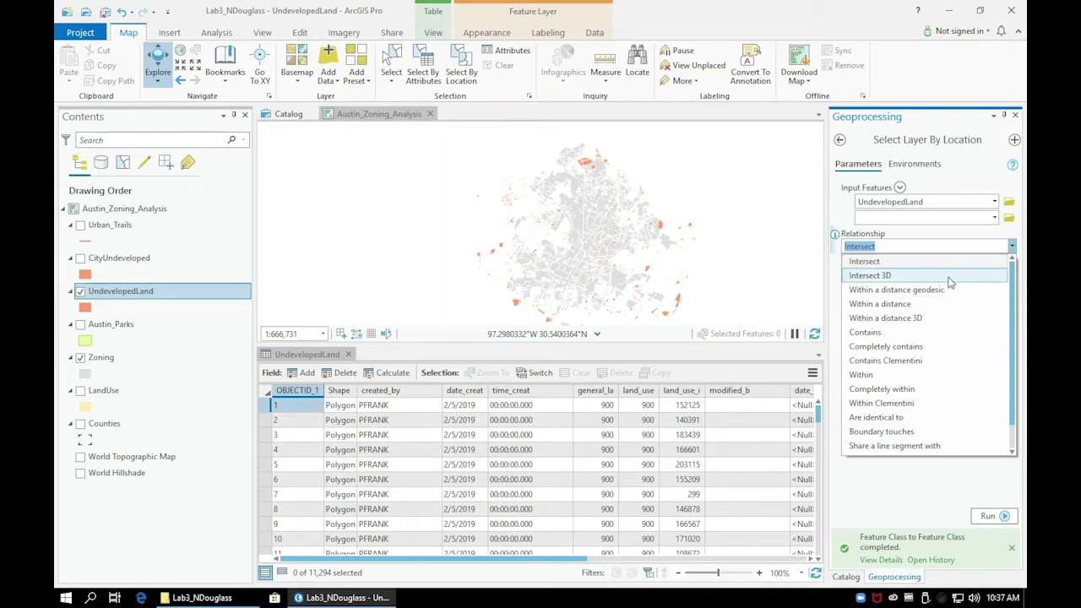
{"action": "scroll", "coordinate": [952, 353], "scroll_direction": "down", "scroll_amount": 1}
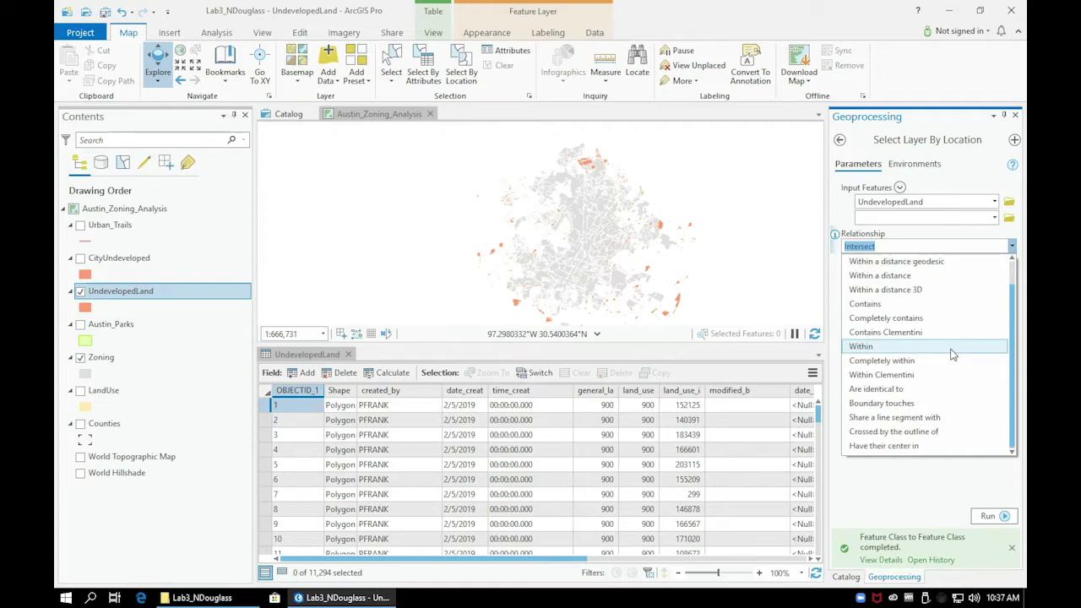
{"action": "scroll", "coordinate": [951, 353], "scroll_direction": "up", "scroll_amount": 1}
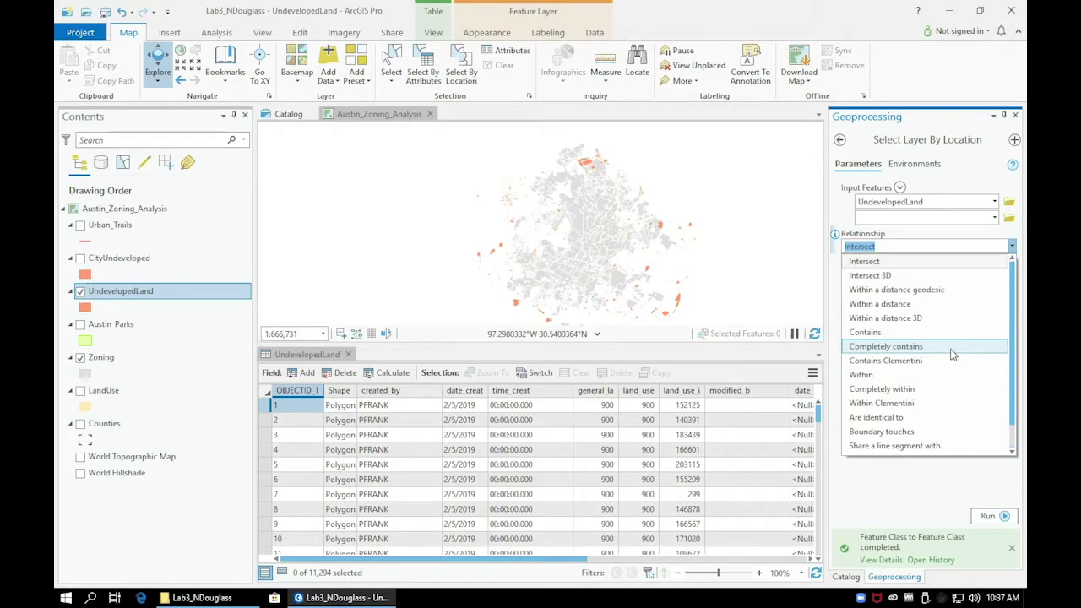
{"action": "left_click", "coordinate": [893, 264]}
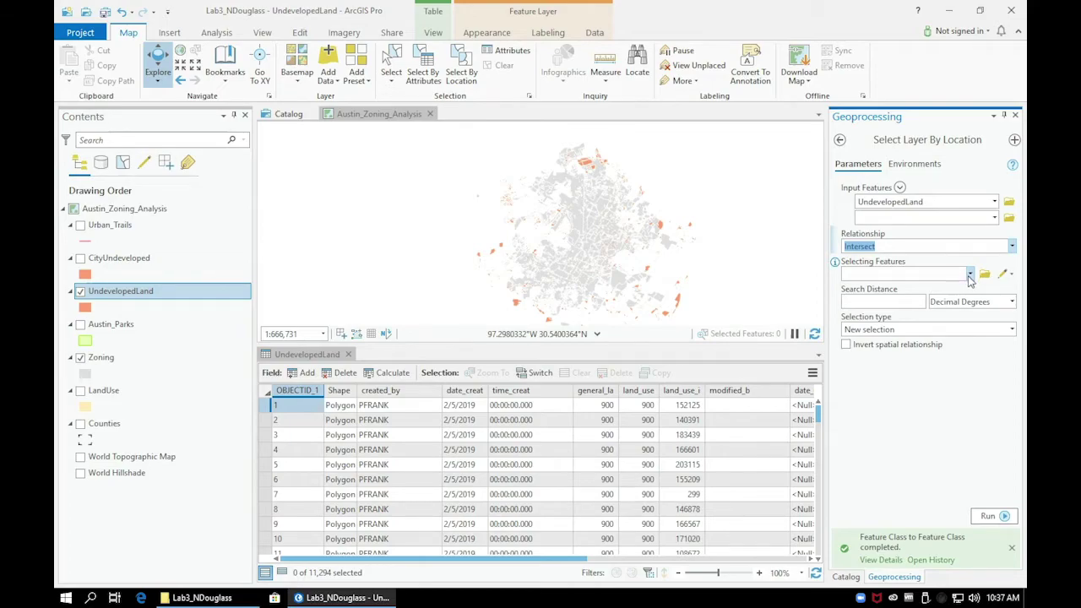
{"action": "left_click", "coordinate": [970, 276]}
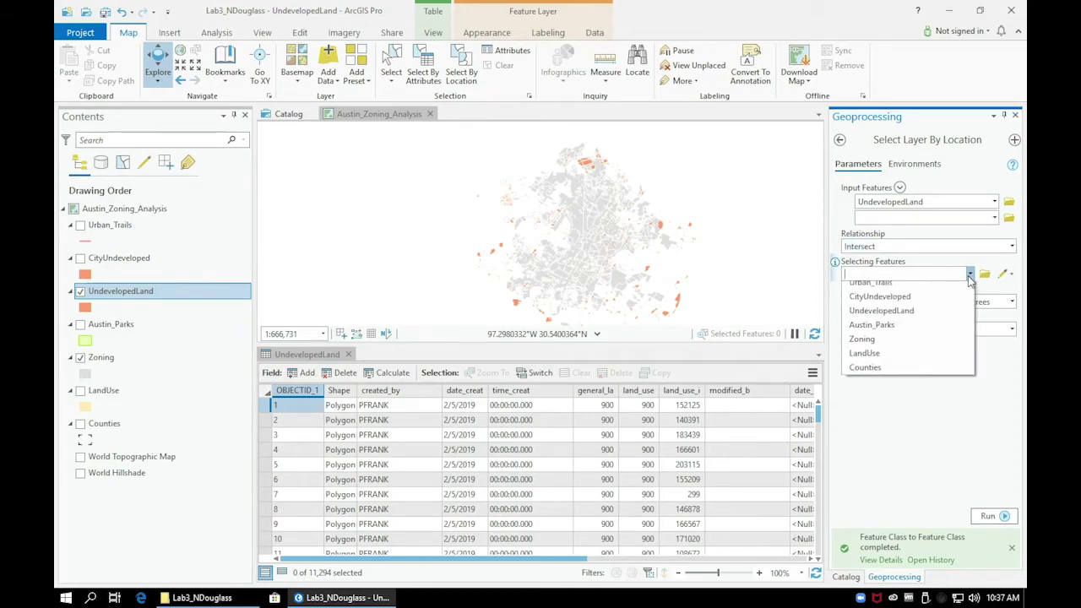
{"action": "left_click", "coordinate": [881, 346]}
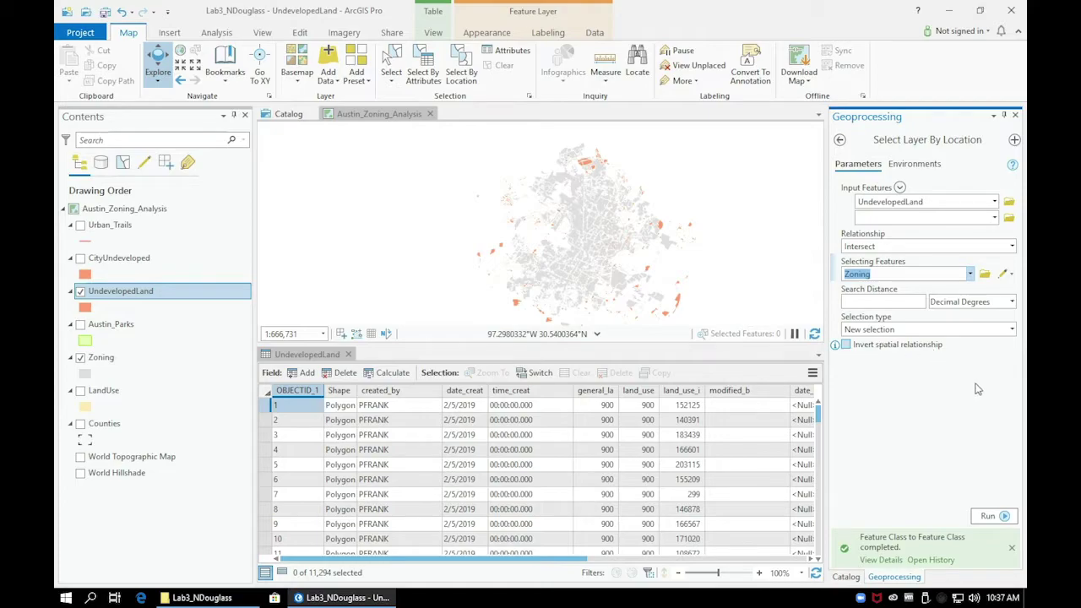
{"action": "left_click", "coordinate": [990, 516]}
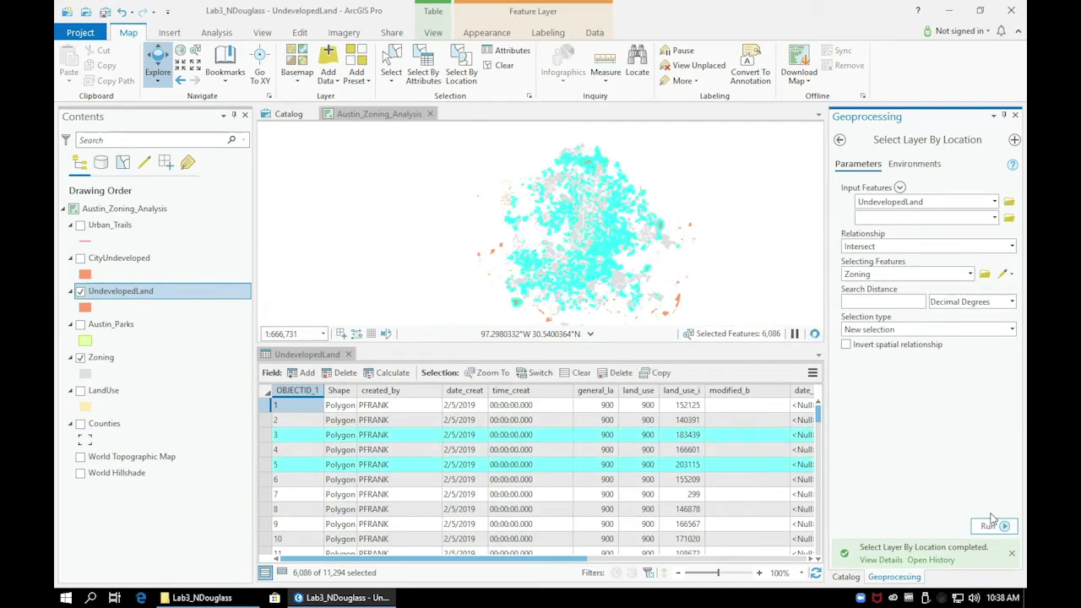
{"action": "left_click", "coordinate": [926, 246]}
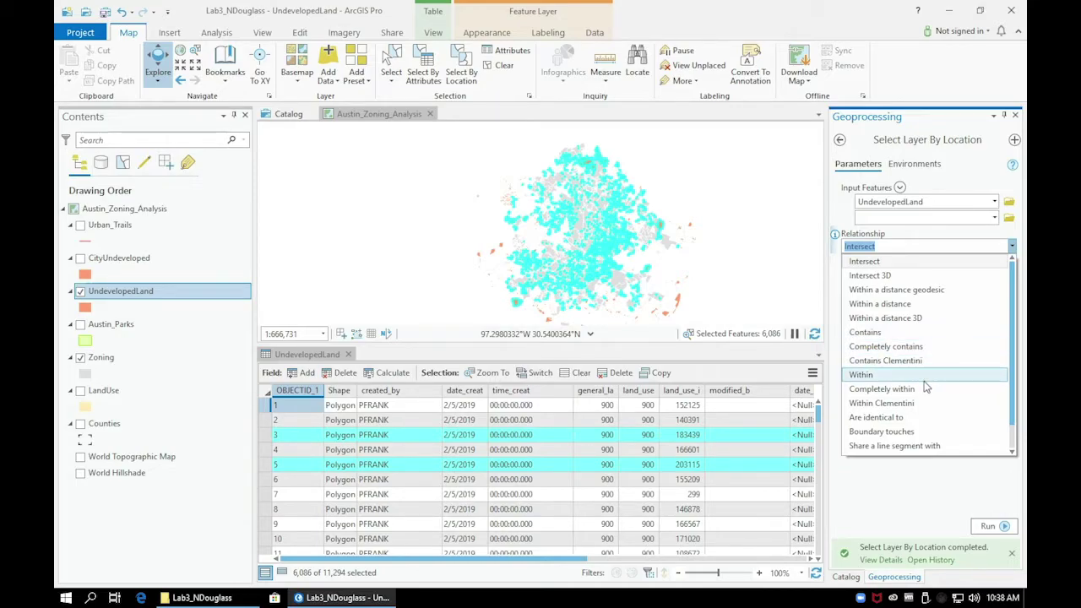
Rerun the selection against Zoning using Within, then Completely within
{"action": "left_click", "coordinate": [924, 380]}
{"action": "left_click", "coordinate": [984, 518]}
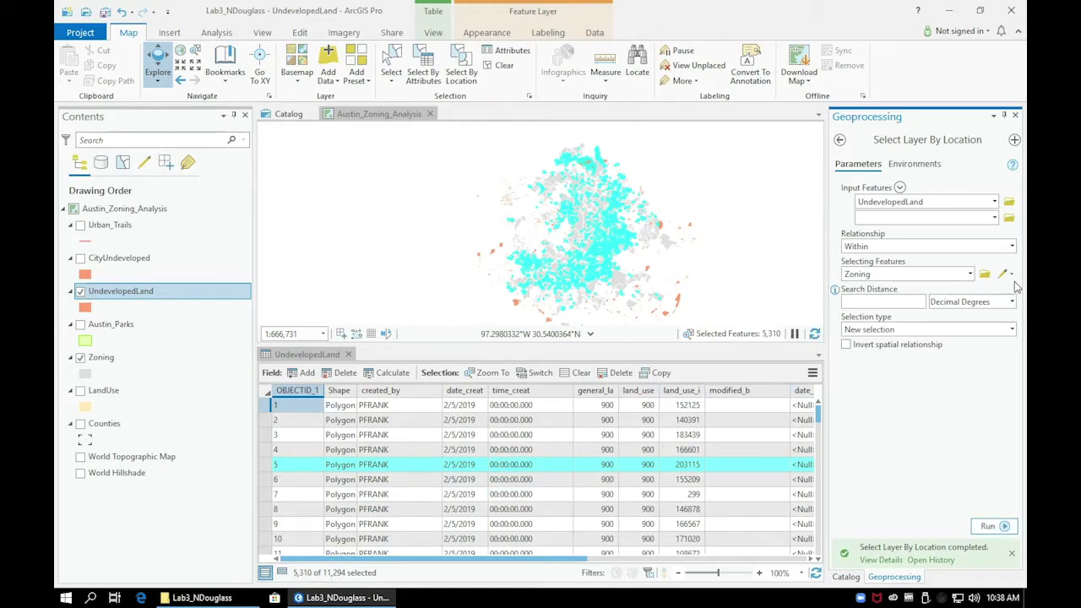
{"action": "left_click", "coordinate": [1012, 247]}
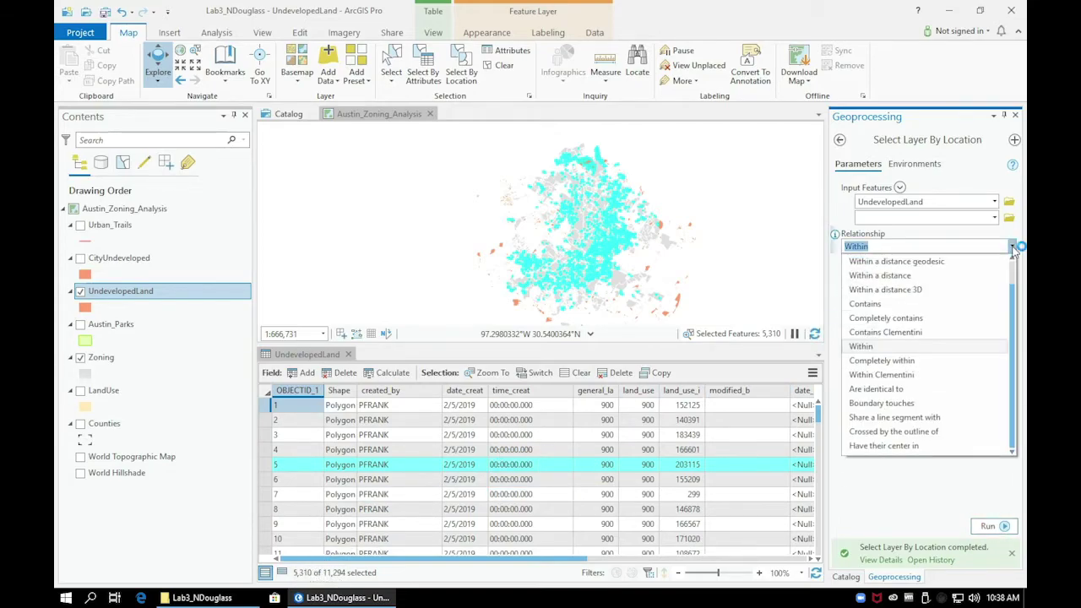
{"action": "left_click", "coordinate": [925, 366]}
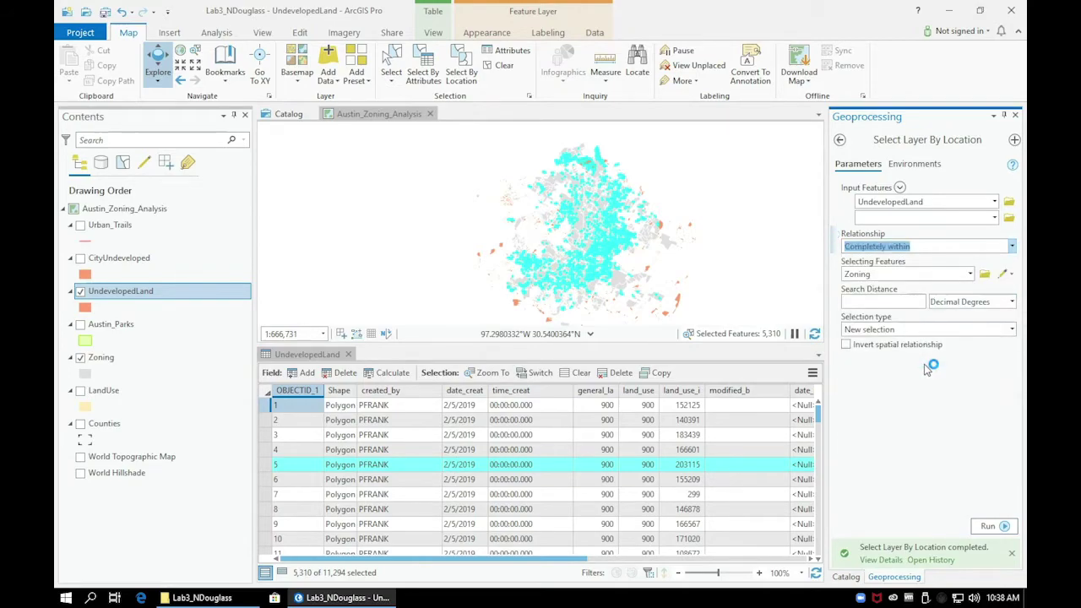
{"action": "left_click", "coordinate": [986, 526]}
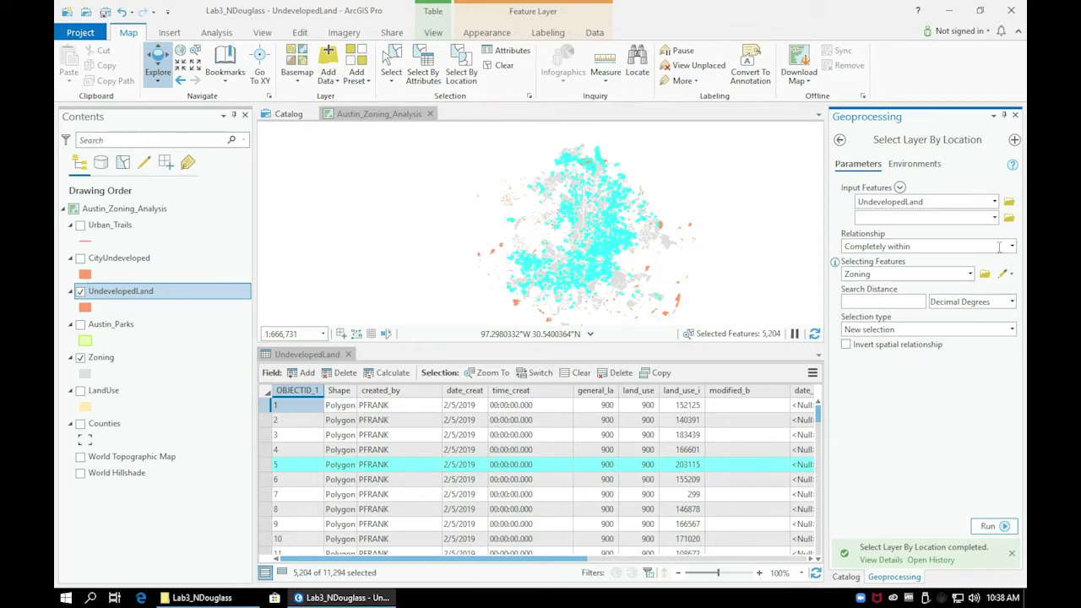
Rerun with Have their center in against Zoning, leaving 5,785 parcels selected
{"action": "left_click", "coordinate": [1010, 247]}
{"action": "left_click", "coordinate": [1011, 246]}
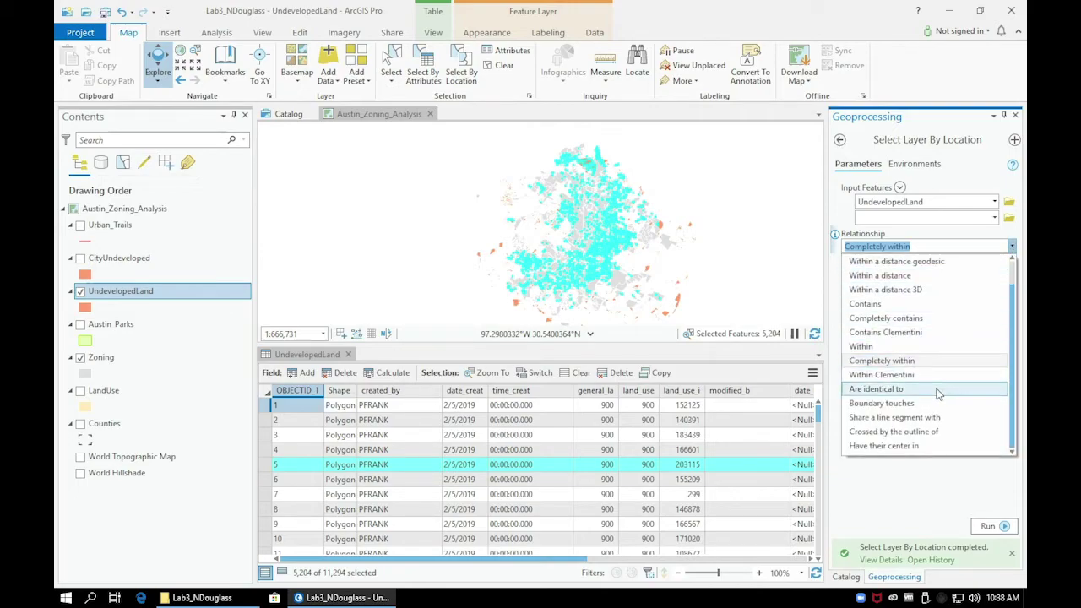
{"action": "left_click", "coordinate": [934, 447]}
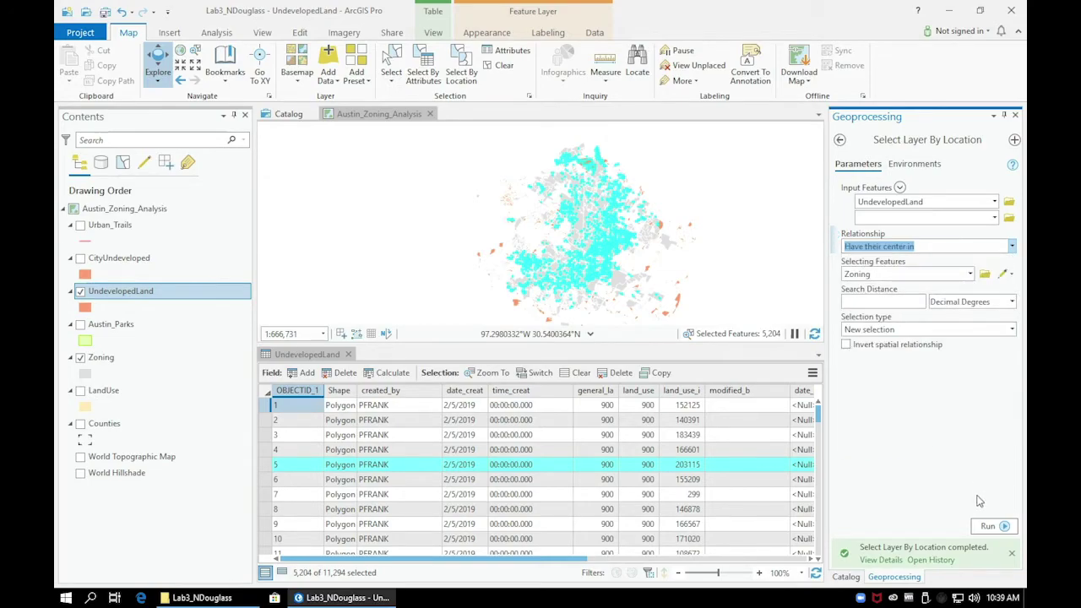
{"action": "left_click", "coordinate": [984, 526]}
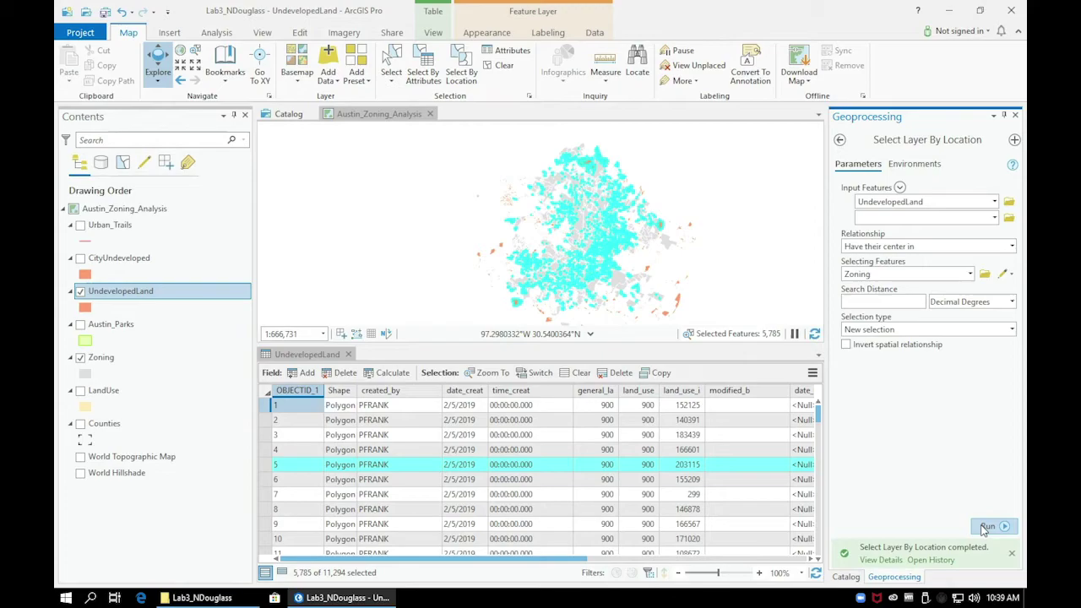
{"action": "left_click", "coordinate": [970, 274]}
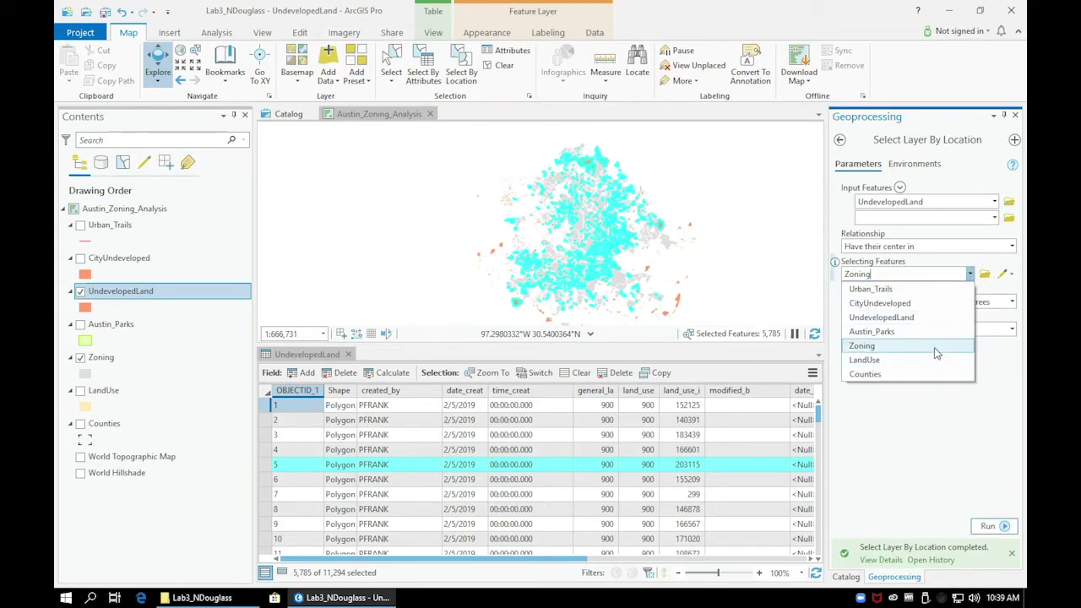
{"action": "left_click", "coordinate": [933, 347]}
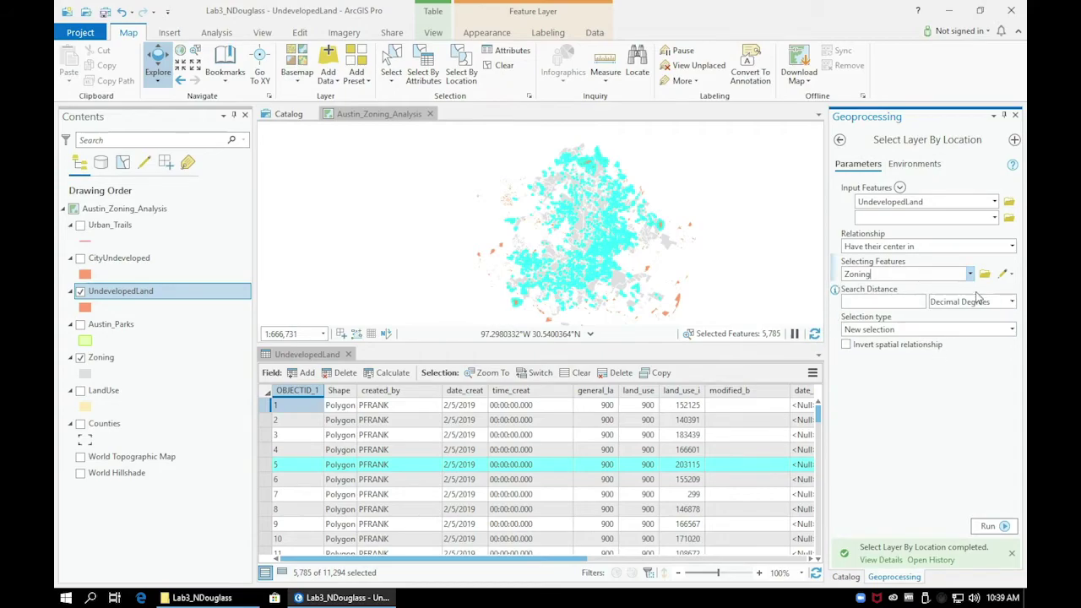
{"action": "left_click", "coordinate": [1011, 246]}
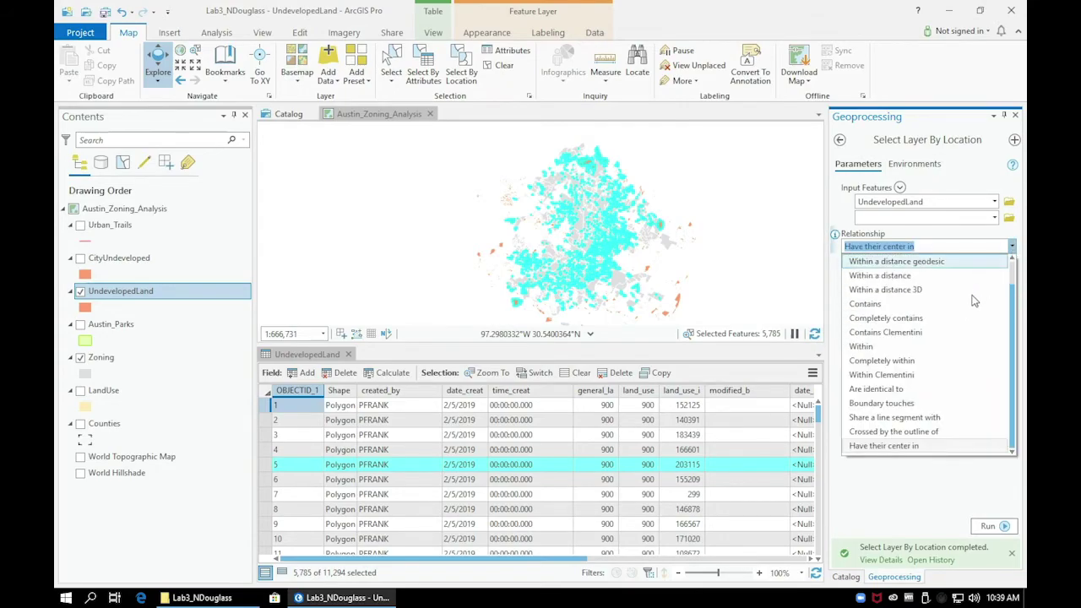